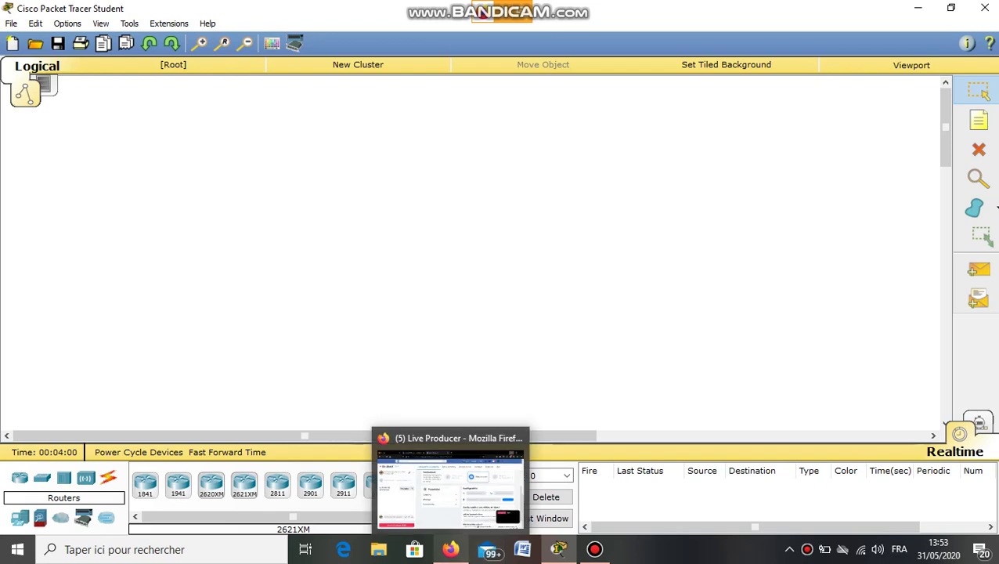
{"action": "left_click", "coordinate": [450, 550]}
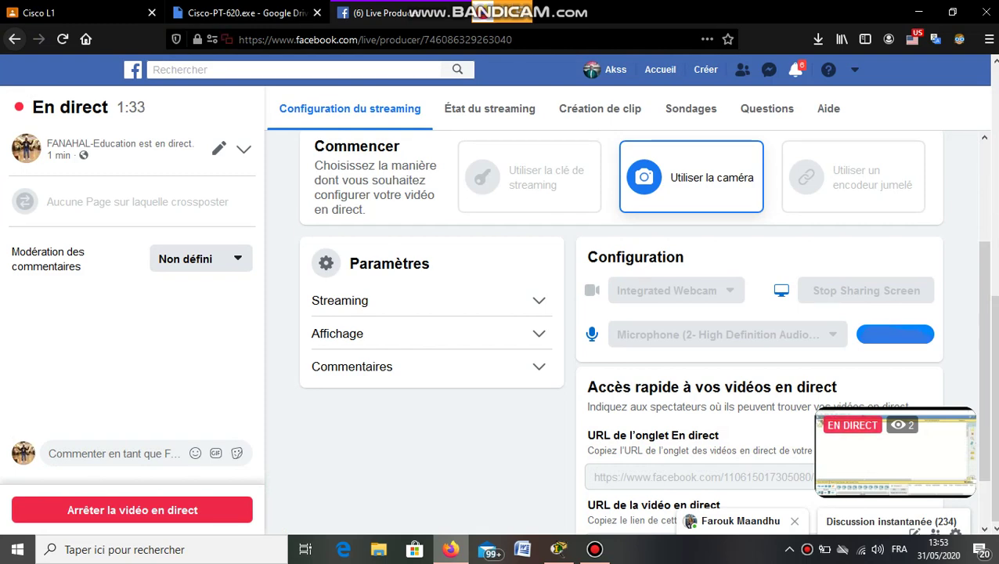
{"action": "key", "text": "alt+Tab"}
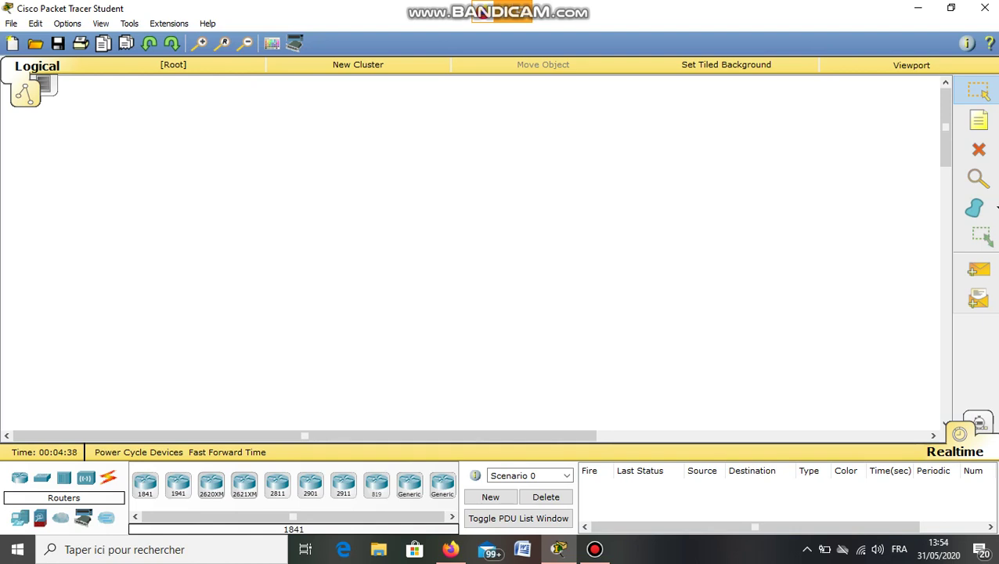
Step: Place two 1841 routers side by side in the logical workspace
{"action": "left_click", "coordinate": [231, 229]}
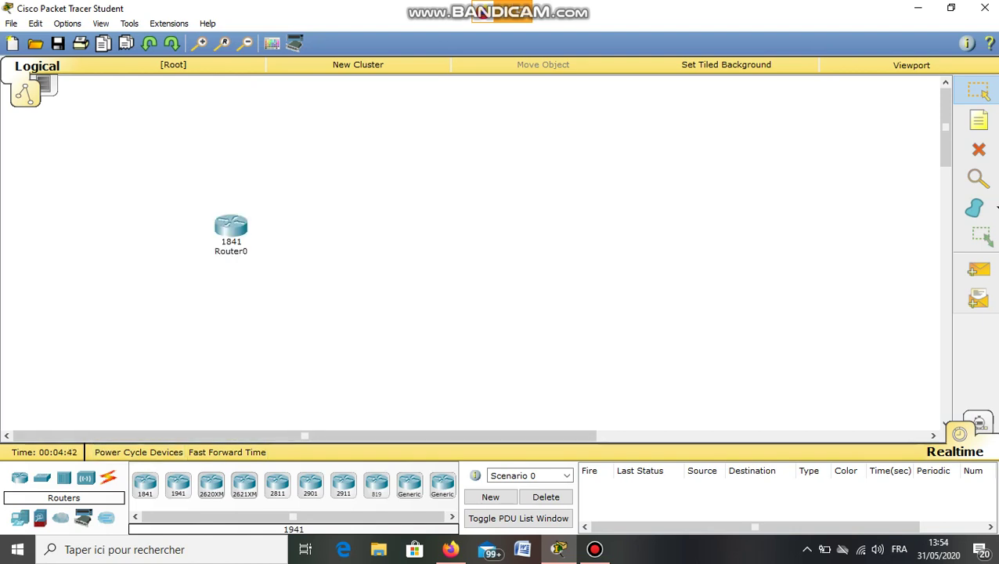
{"action": "left_click", "coordinate": [446, 240]}
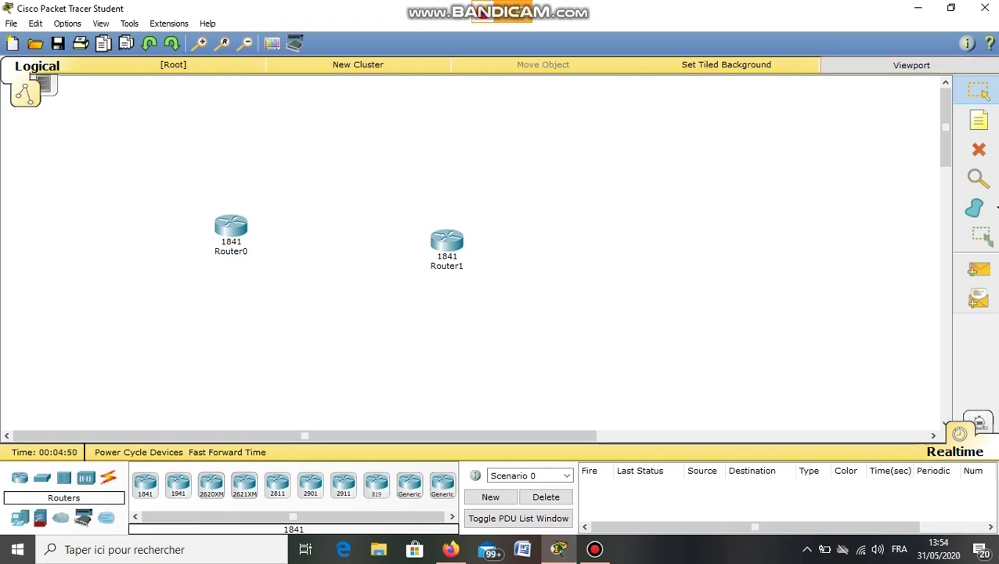
{"action": "left_click", "coordinate": [951, 7]}
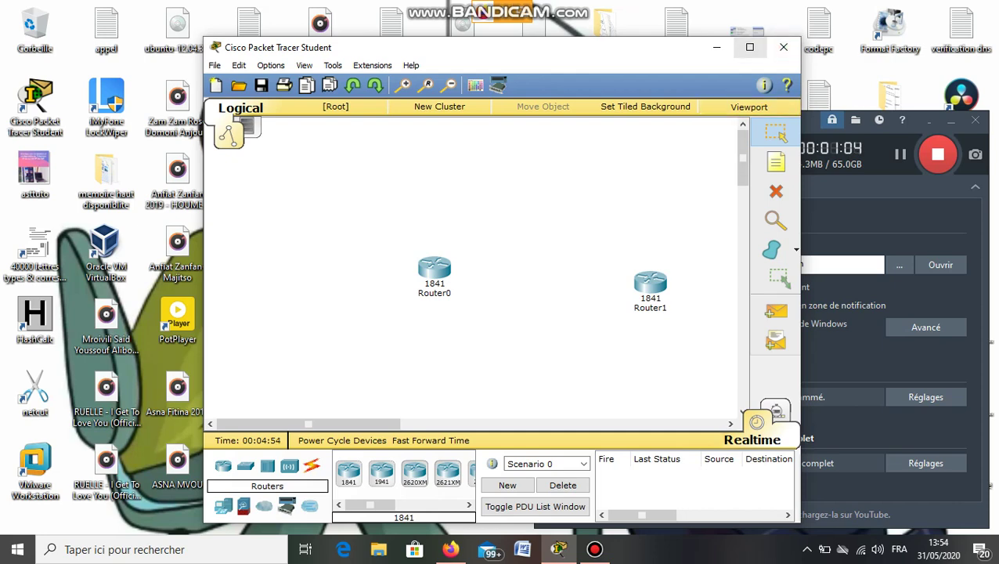
{"action": "left_click", "coordinate": [749, 47]}
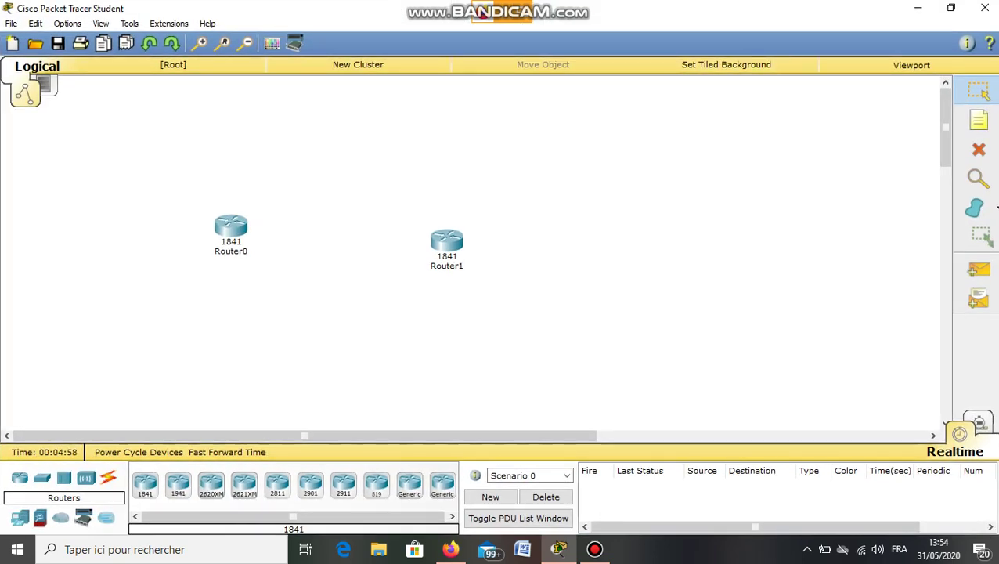
Step: Power off Router0, install HWIC-2T modules in both of its expansion slots, and power it back on
{"action": "mouse_move", "coordinate": [231, 231]}
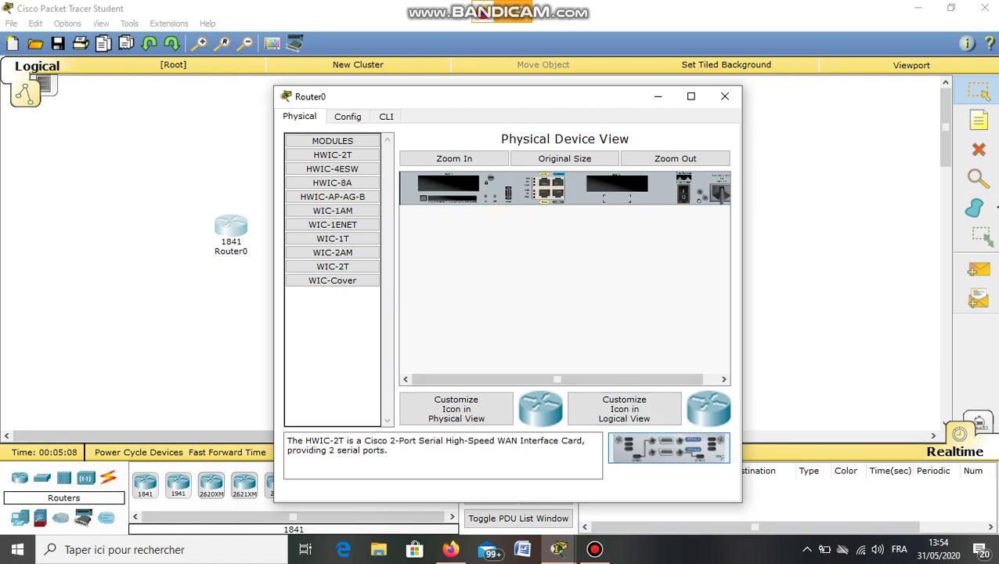
{"action": "left_click_drag", "start_coordinate": [670, 448], "coordinate": [468, 188]}
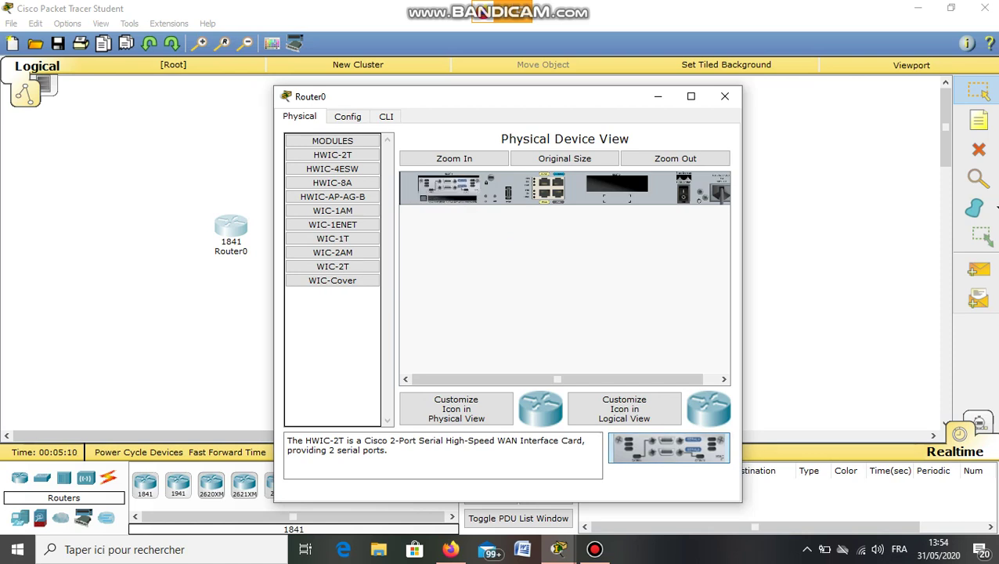
{"action": "left_click_drag", "start_coordinate": [670, 447], "coordinate": [627, 191]}
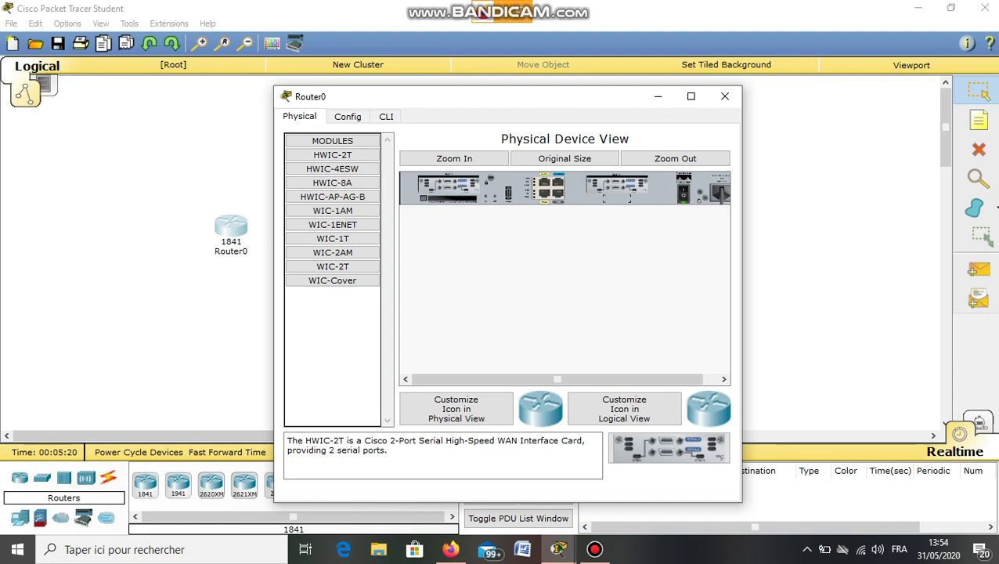
{"action": "left_click", "coordinate": [725, 96]}
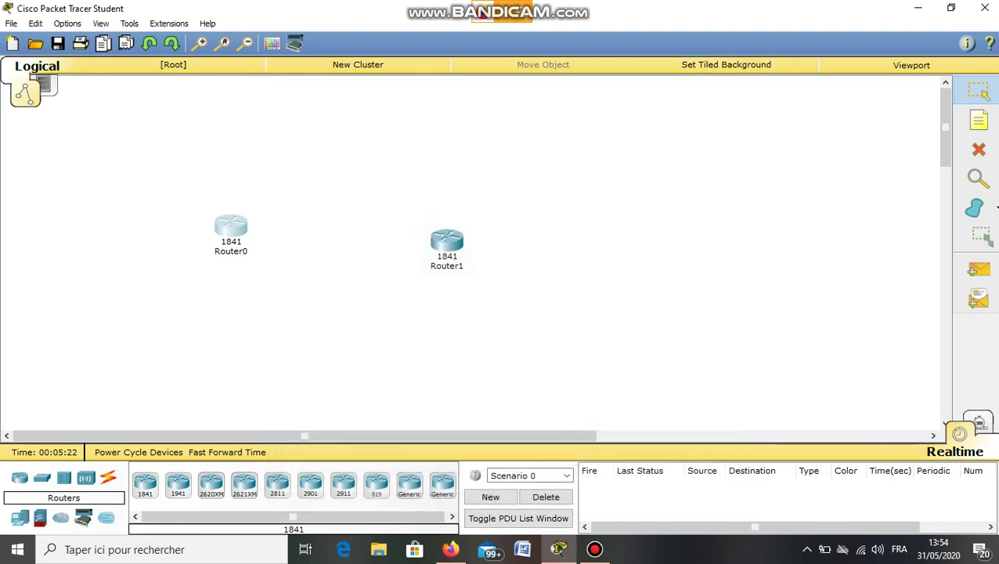
Step: Power off Router1, fit both of its expansion slots with HWIC-2T serial modules, and power it back on
{"action": "left_click", "coordinate": [446, 241]}
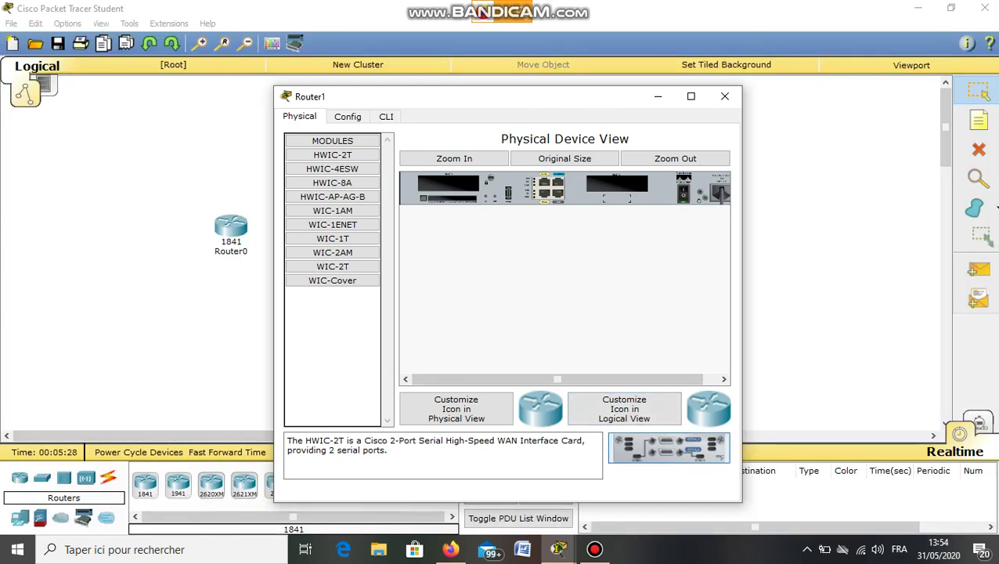
{"action": "mouse_move", "coordinate": [669, 447]}
{"action": "left_mouse_down"}
{"action": "mouse_move", "coordinate": [630, 206]}
{"action": "mouse_move", "coordinate": [637, 321]}
{"action": "mouse_move", "coordinate": [667, 465]}
{"action": "left_mouse_up"}
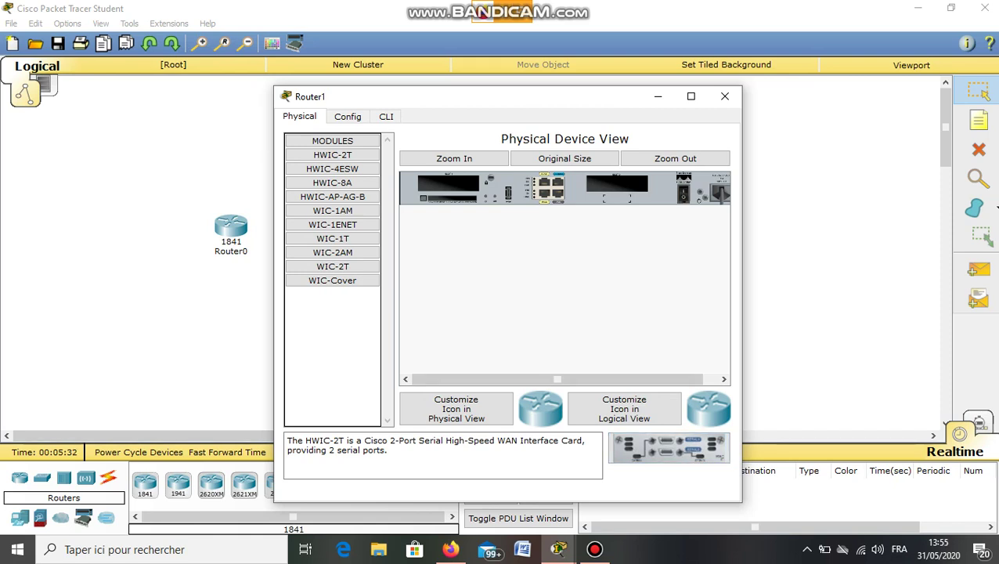
{"action": "left_click_drag", "start_coordinate": [668, 447], "coordinate": [454, 189]}
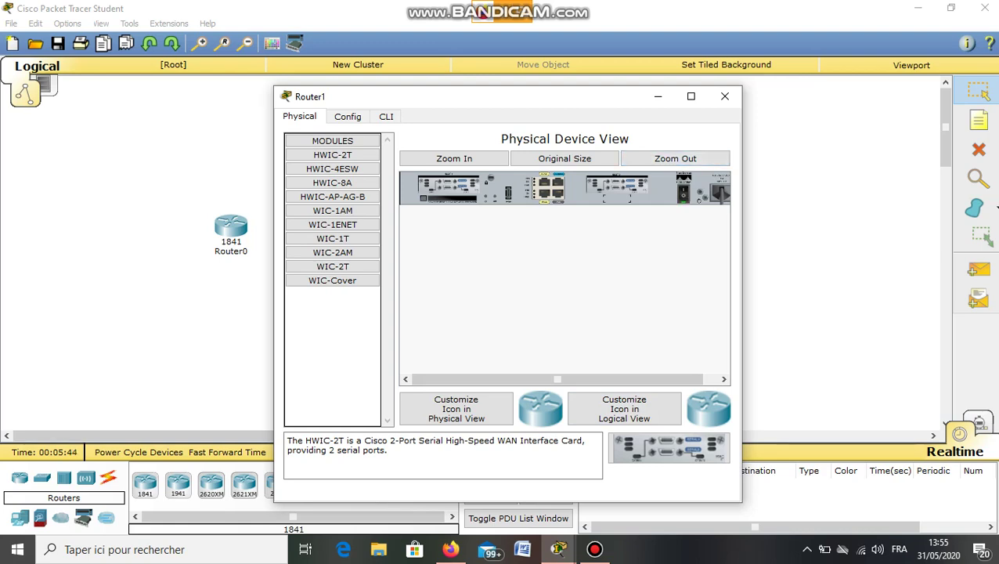
{"action": "left_click", "coordinate": [725, 95]}
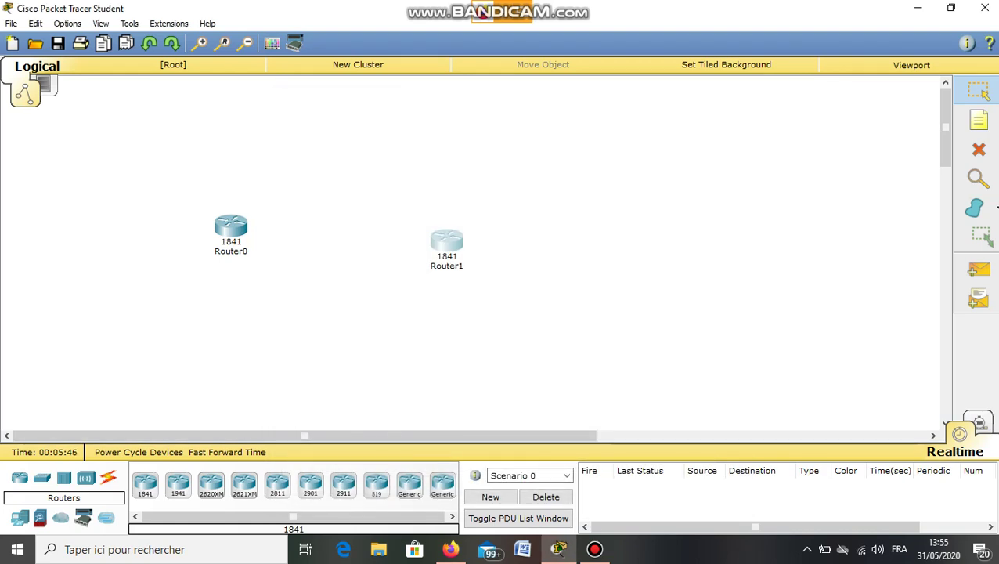
Step: Align Router0 level with Router1 and move Router1 farther away to widen the gap between them
{"action": "left_click_drag", "start_coordinate": [231, 227], "coordinate": [228, 238]}
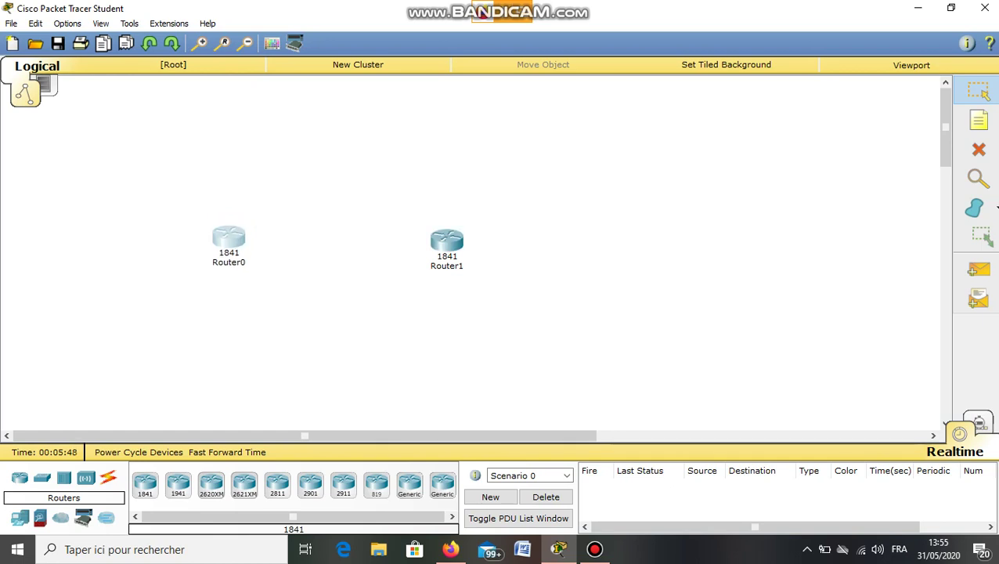
{"action": "left_click_drag", "start_coordinate": [446, 238], "coordinate": [530, 237]}
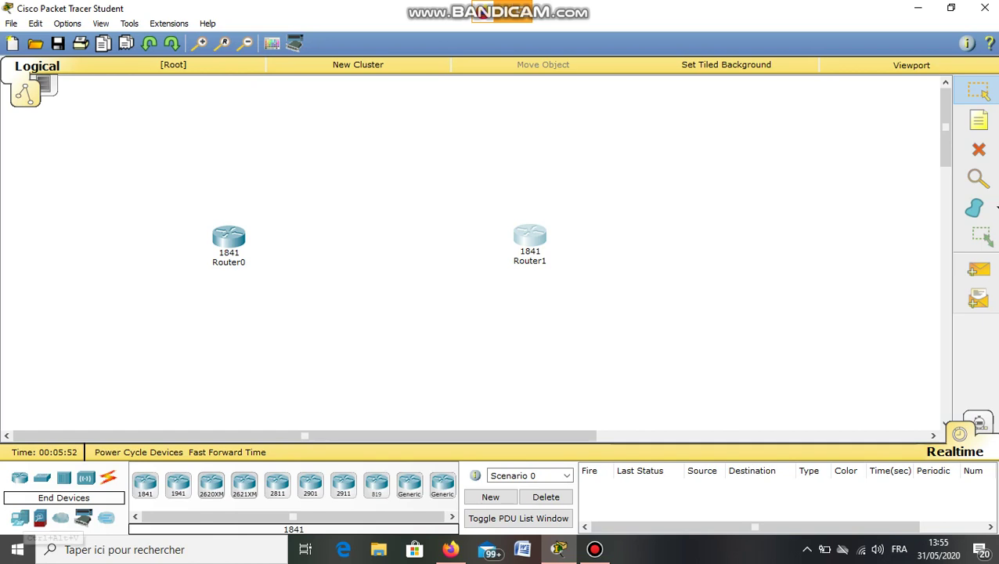
Step: Add four generic PCs to the workspace, two beside Router0 and two beside Router1
{"action": "left_click", "coordinate": [19, 518]}
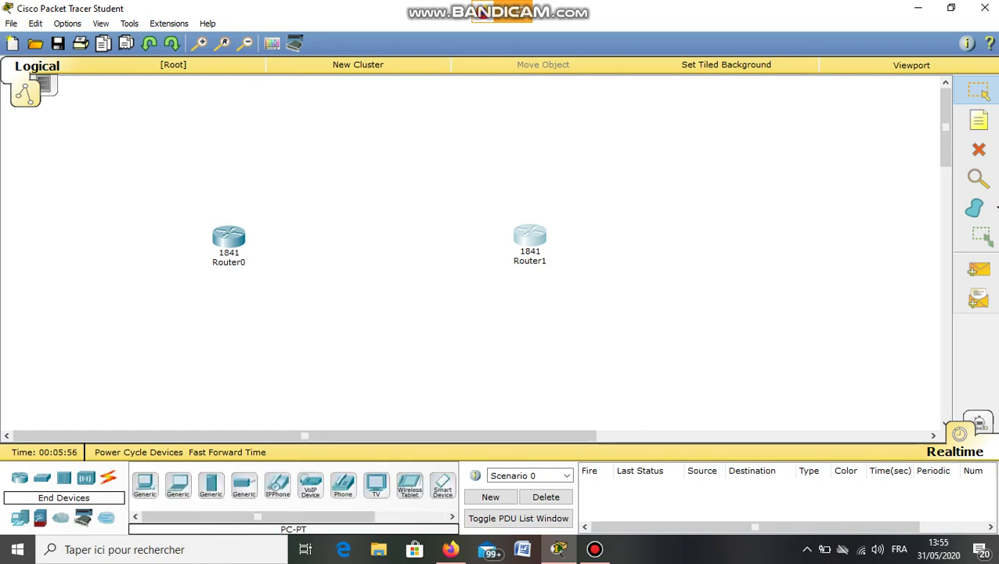
{"action": "left_click", "coordinate": [145, 483]}
{"action": "left_click", "coordinate": [73, 220]}
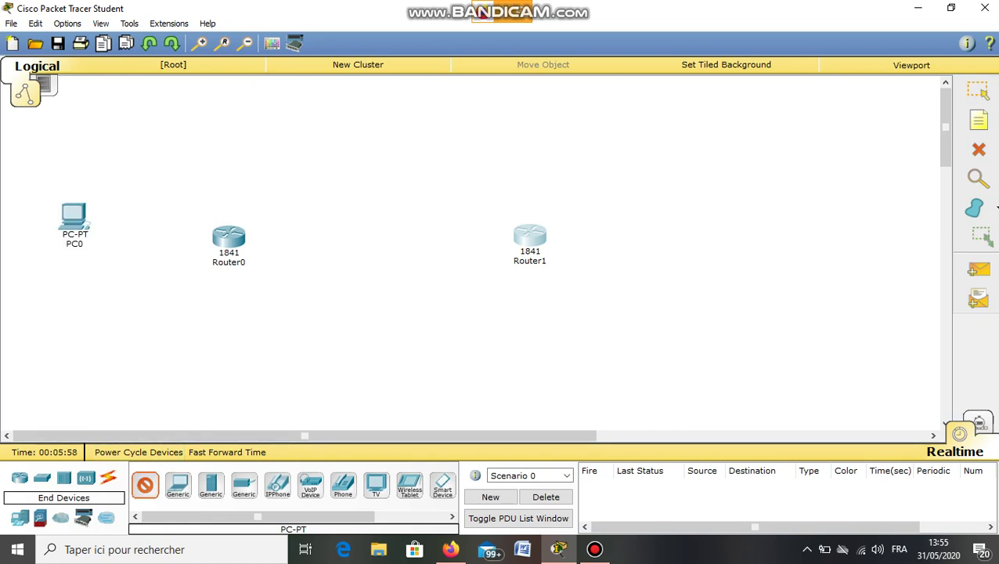
{"action": "left_click", "coordinate": [744, 239]}
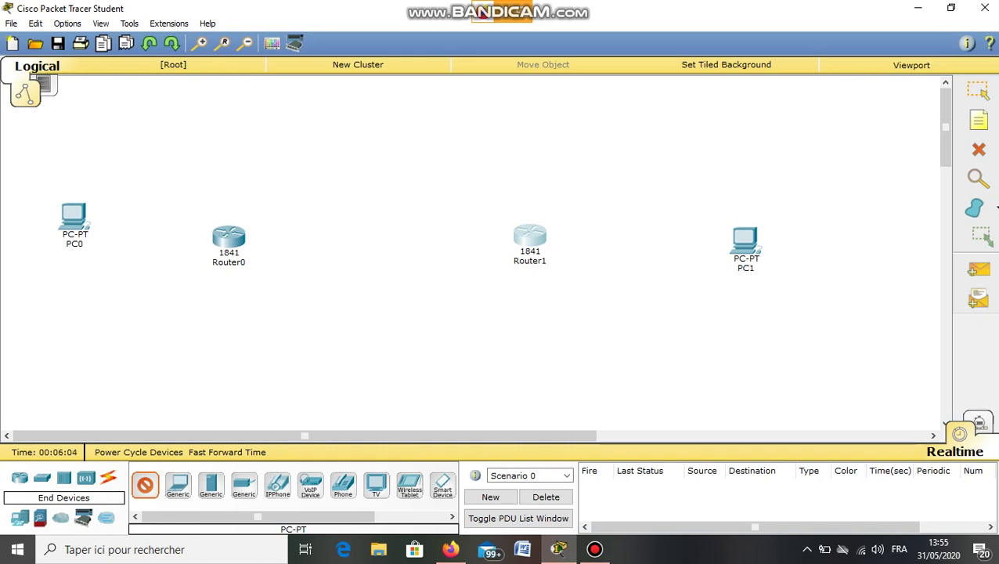
{"action": "left_click", "coordinate": [732, 139]}
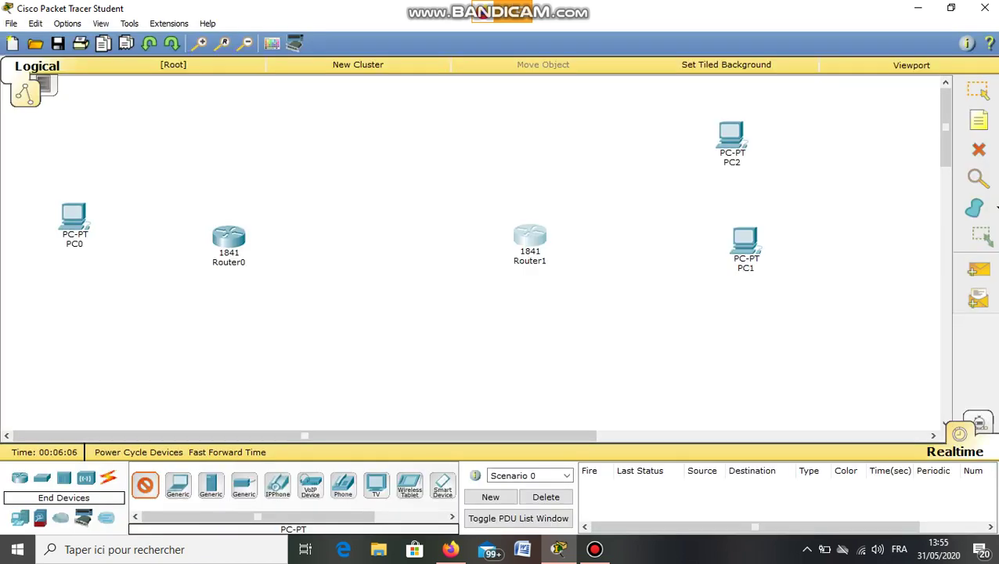
{"action": "left_click", "coordinate": [69, 307]}
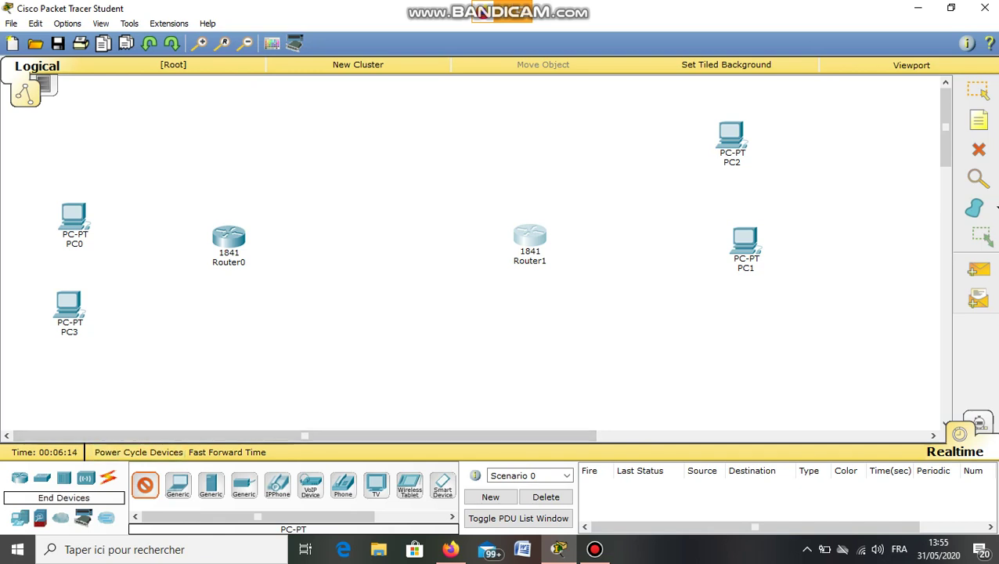
Step: Place two 2950-24 switches, one between Router0 and its PCs and one between Router1 and its PCs
{"action": "left_click", "coordinate": [108, 477]}
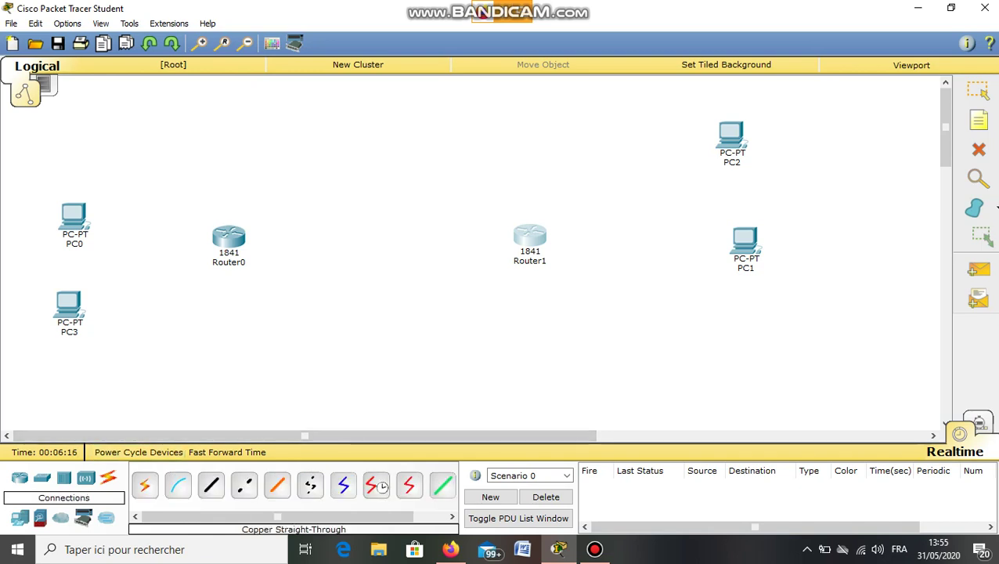
{"action": "left_click", "coordinate": [20, 517]}
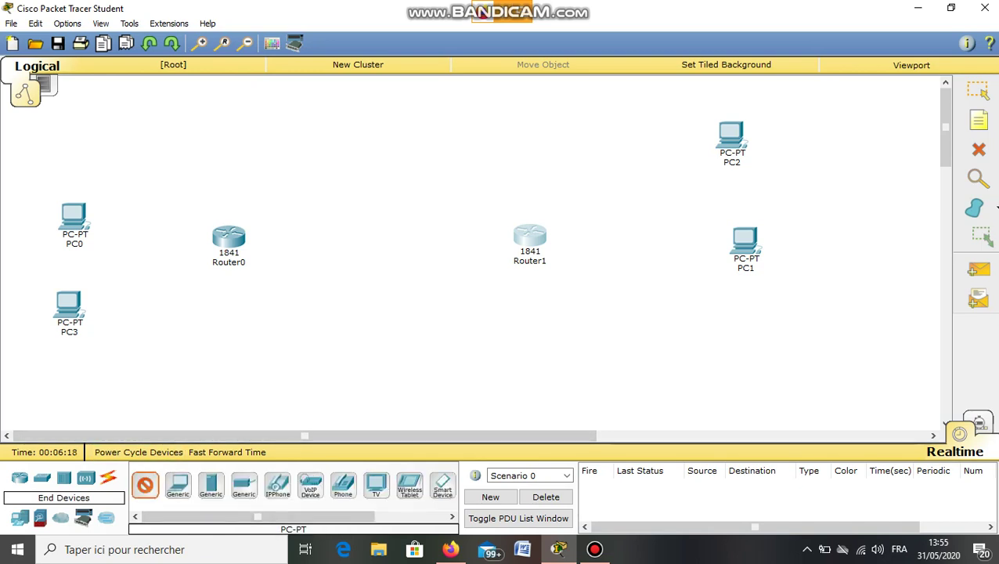
{"action": "left_click", "coordinate": [42, 477]}
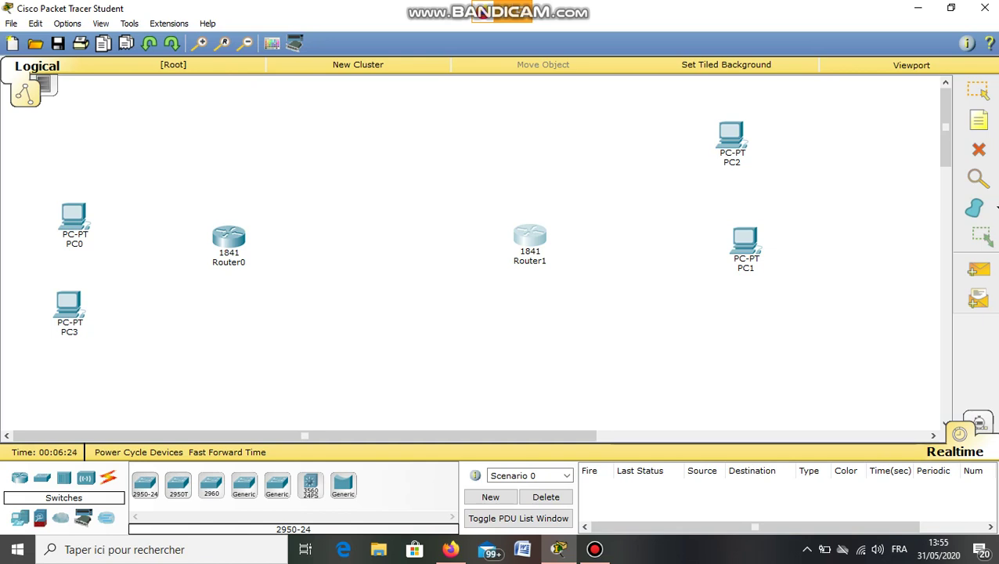
{"action": "left_click", "coordinate": [145, 484]}
{"action": "left_click", "coordinate": [133, 241]}
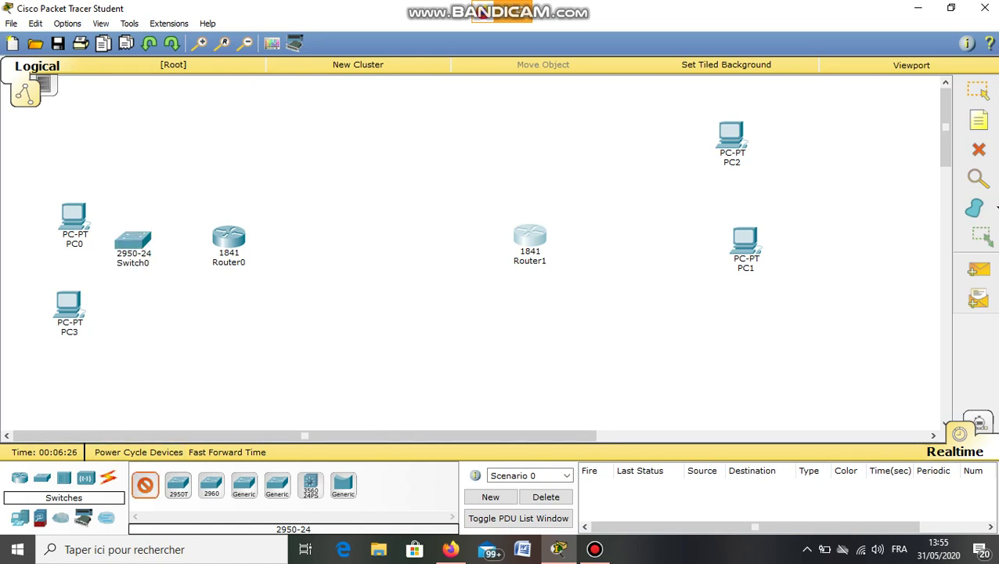
{"action": "left_click", "coordinate": [625, 227]}
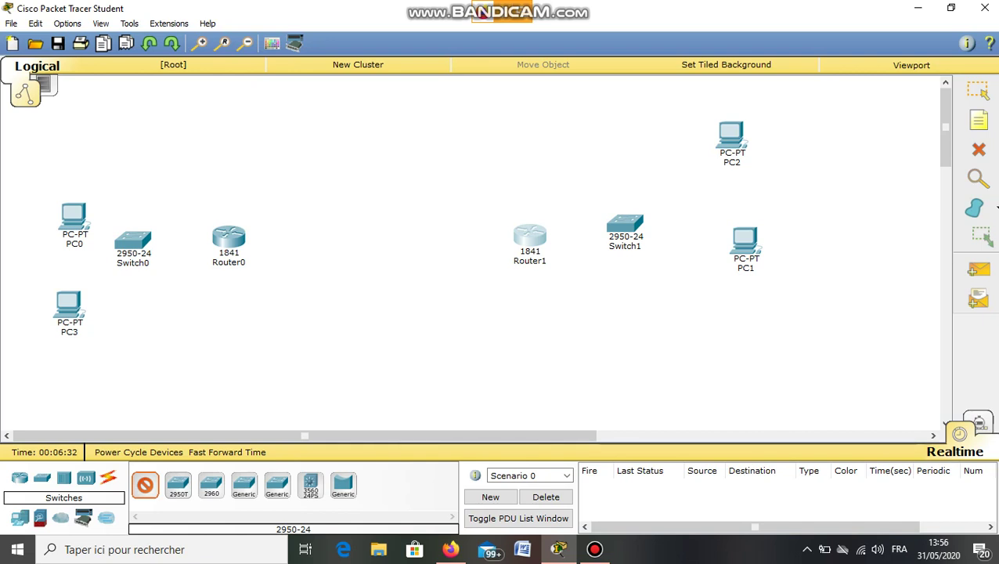
{"action": "key", "text": "Escape"}
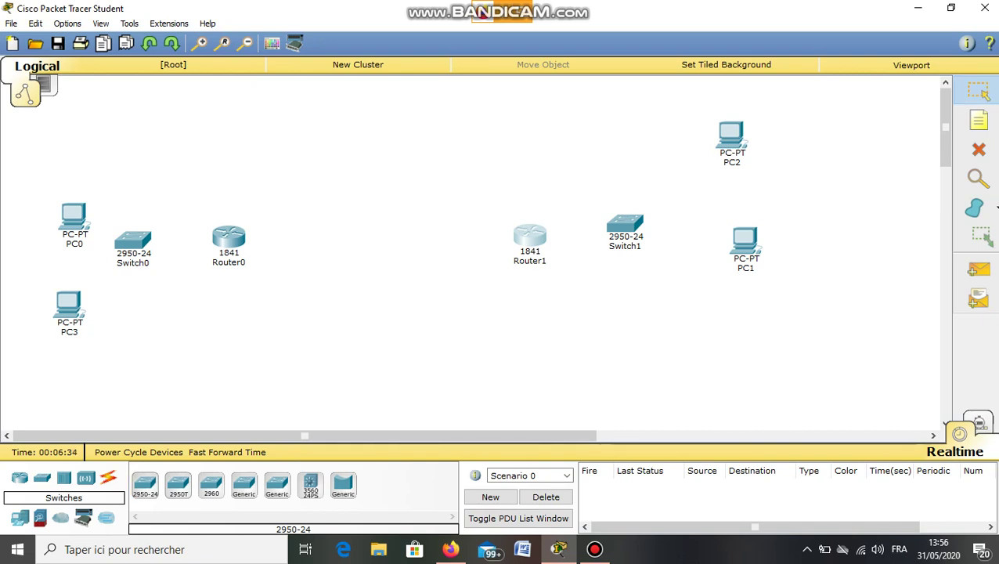
Step: Connect Router0's Serial0/0/0 port to Router1's Serial0/0/0 port with a Serial DCE cable
{"action": "left_click", "coordinate": [108, 477]}
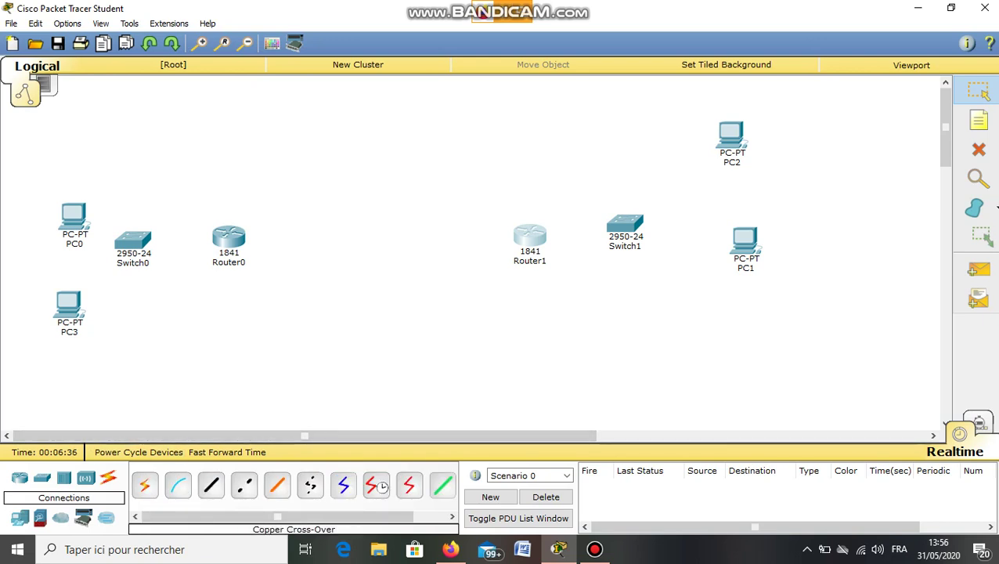
{"action": "left_click", "coordinate": [376, 486]}
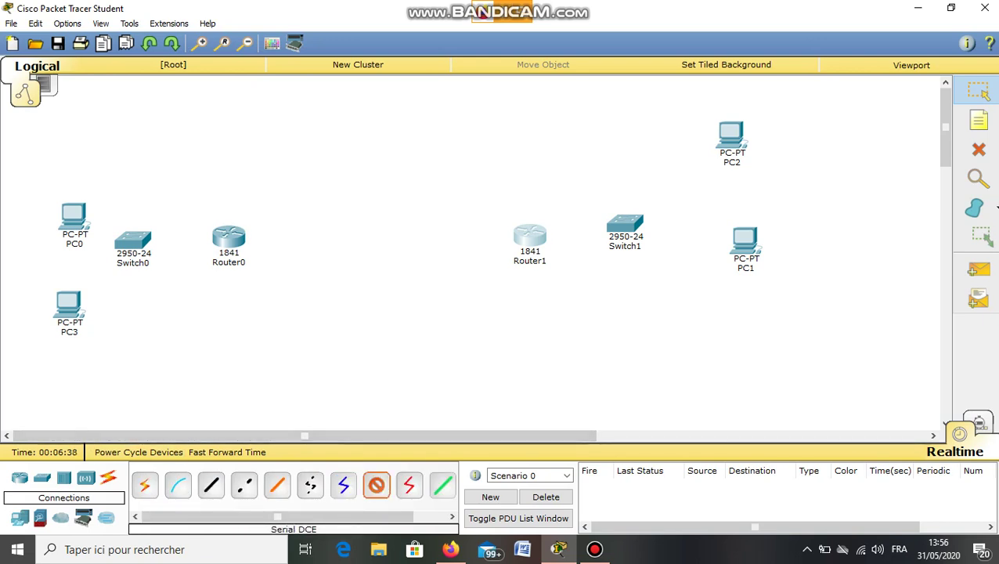
{"action": "left_click", "coordinate": [228, 237]}
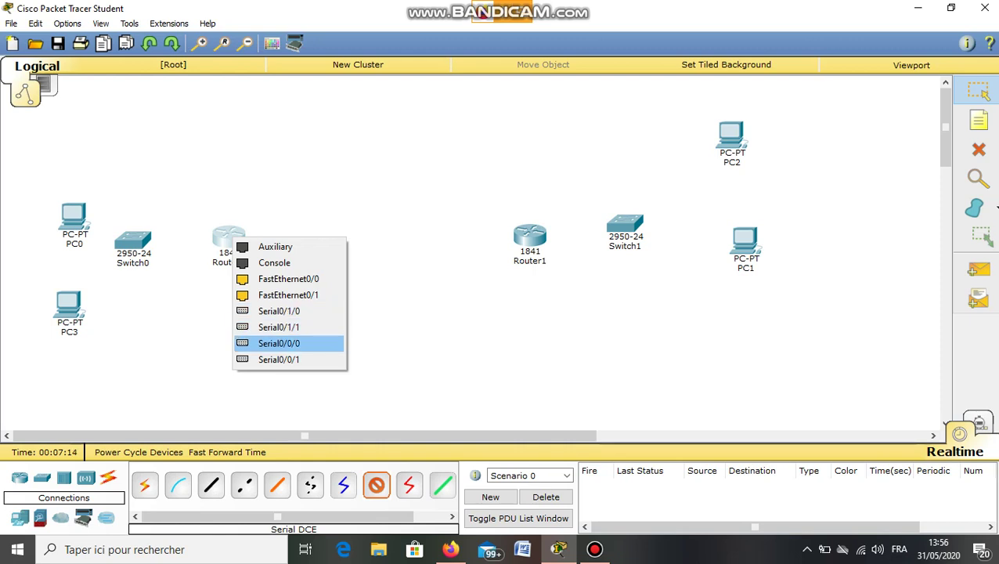
{"action": "left_click", "coordinate": [279, 343]}
{"action": "left_click", "coordinate": [530, 236]}
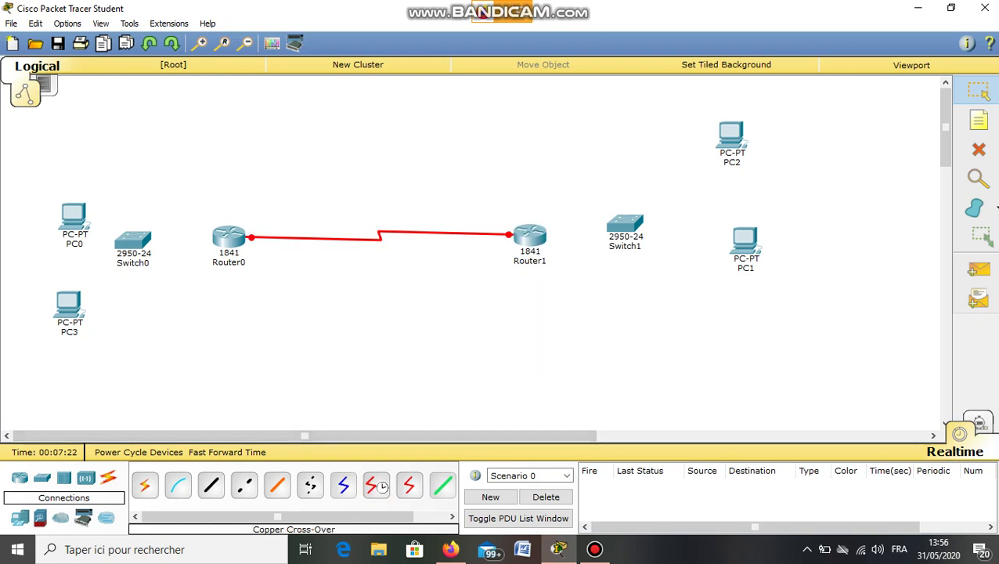
Step: Connect Router1's FastEthernet0/0 port to Switch1's FastEthernet0/1 port with a Copper Straight-Through cable
{"action": "left_click", "coordinate": [211, 485]}
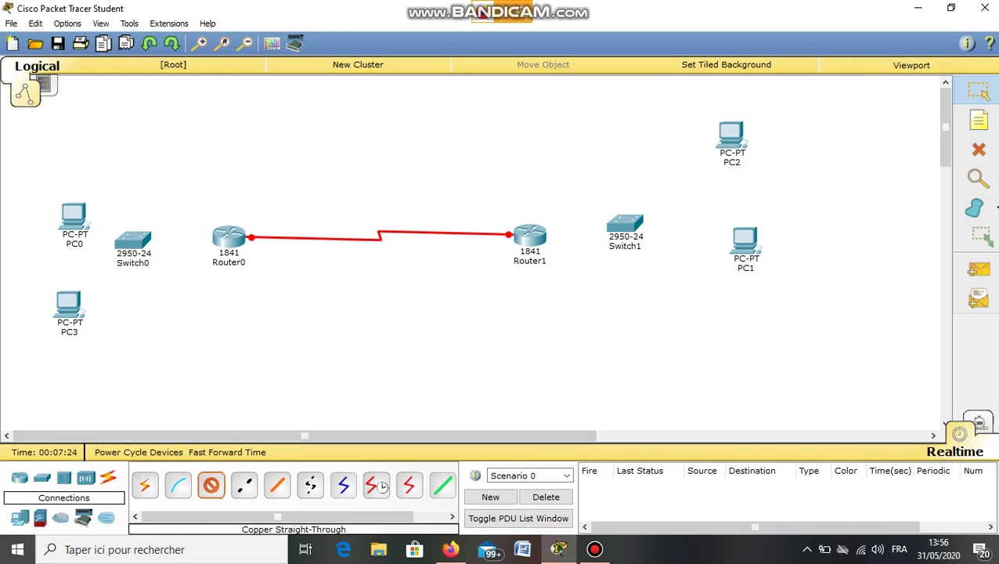
{"action": "left_click", "coordinate": [529, 236]}
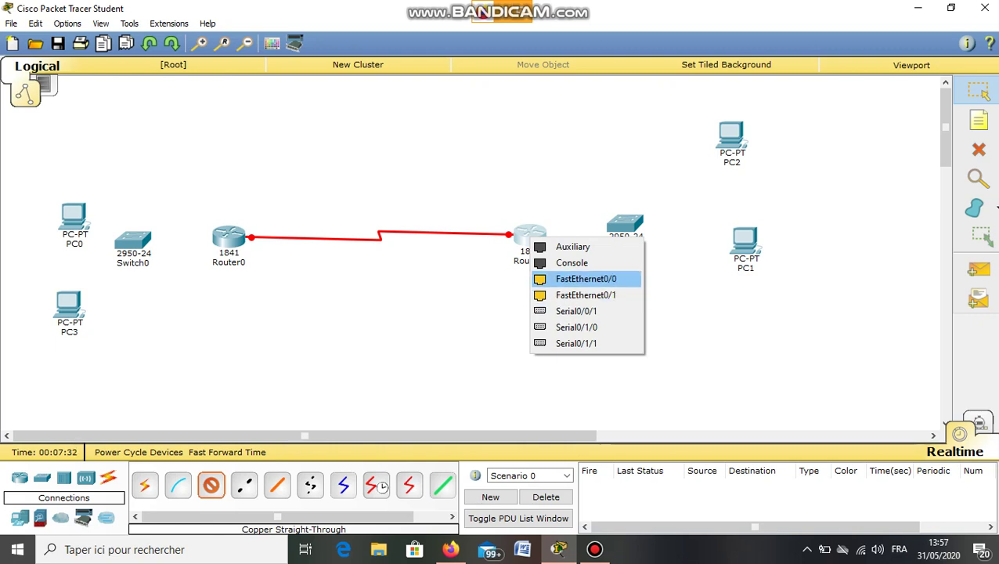
{"action": "key", "text": "Escape"}
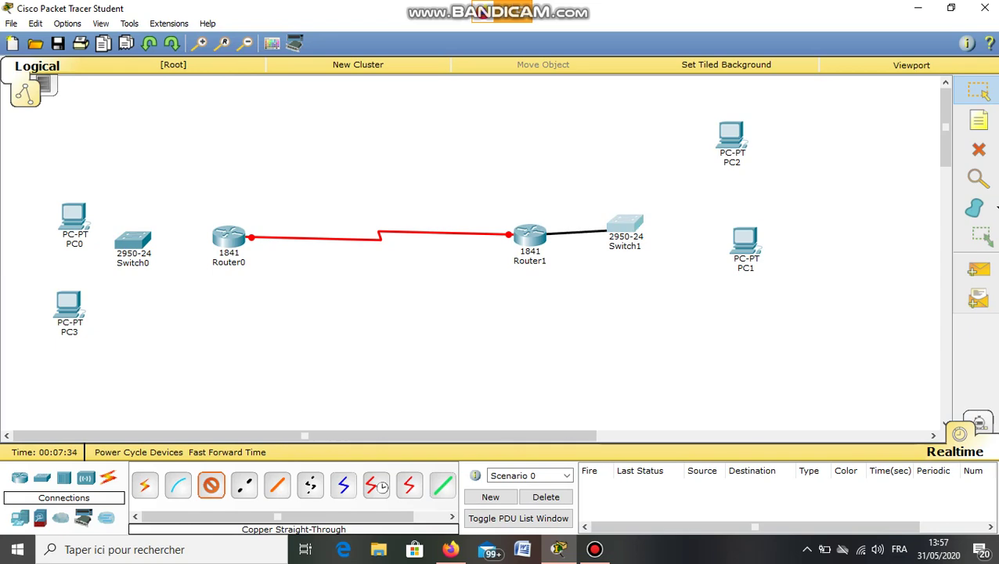
{"action": "left_click", "coordinate": [625, 226]}
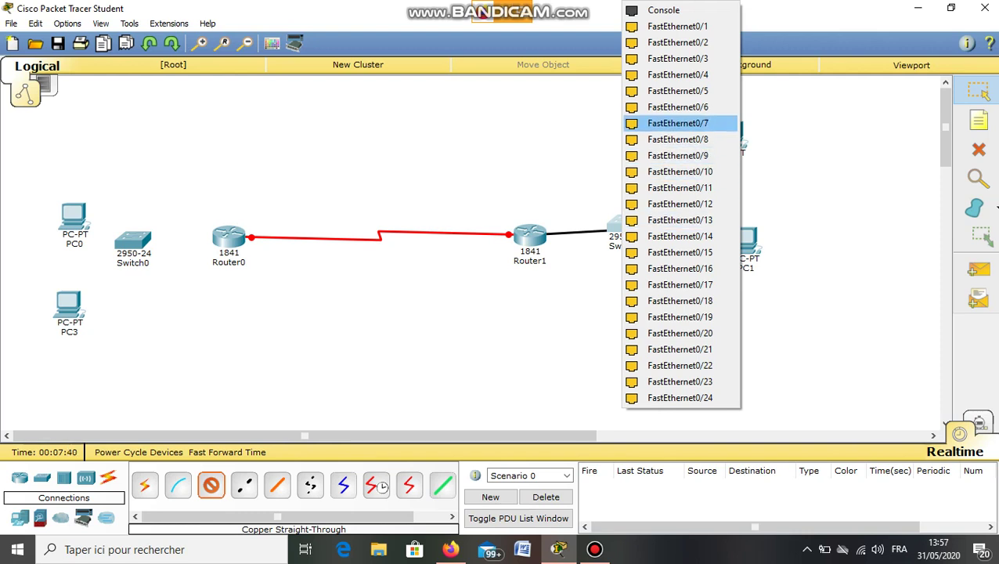
{"action": "left_click", "coordinate": [678, 26]}
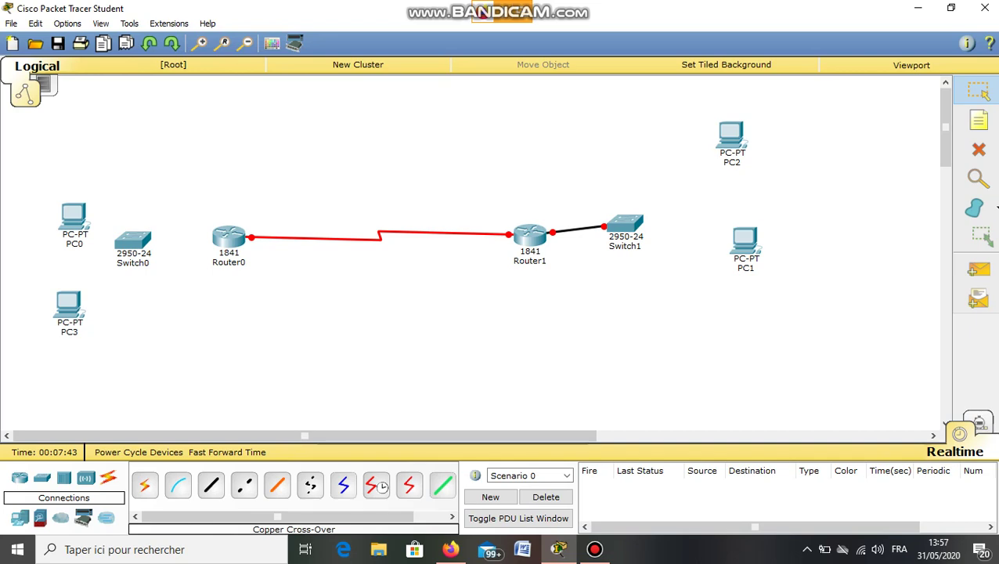
Step: Connect Router0's FastEthernet0/0 port to Switch0's FastEthernet0/1 port with a Copper Straight-Through cable
{"action": "left_click", "coordinate": [210, 484]}
{"action": "left_click", "coordinate": [229, 236]}
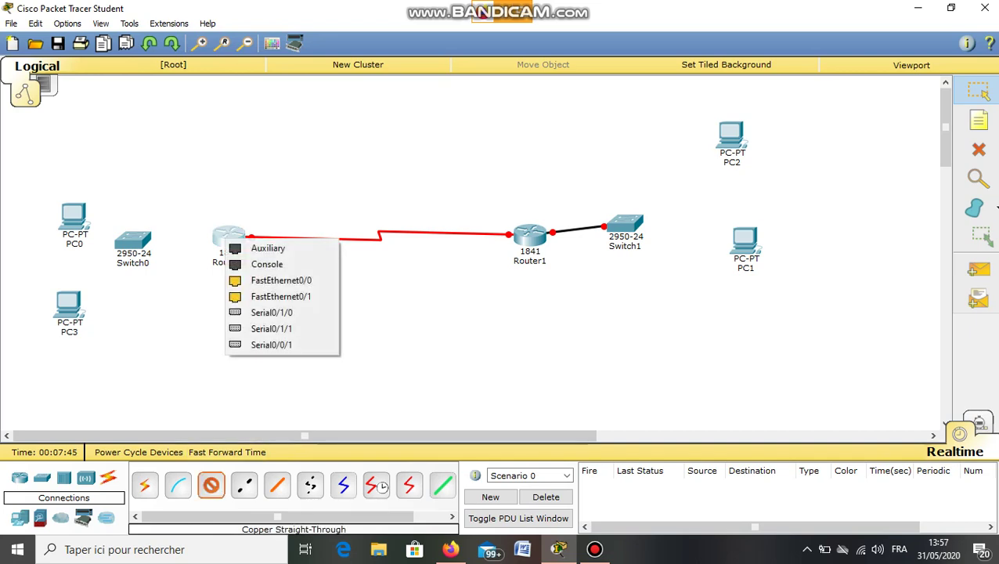
{"action": "left_click", "coordinate": [281, 280]}
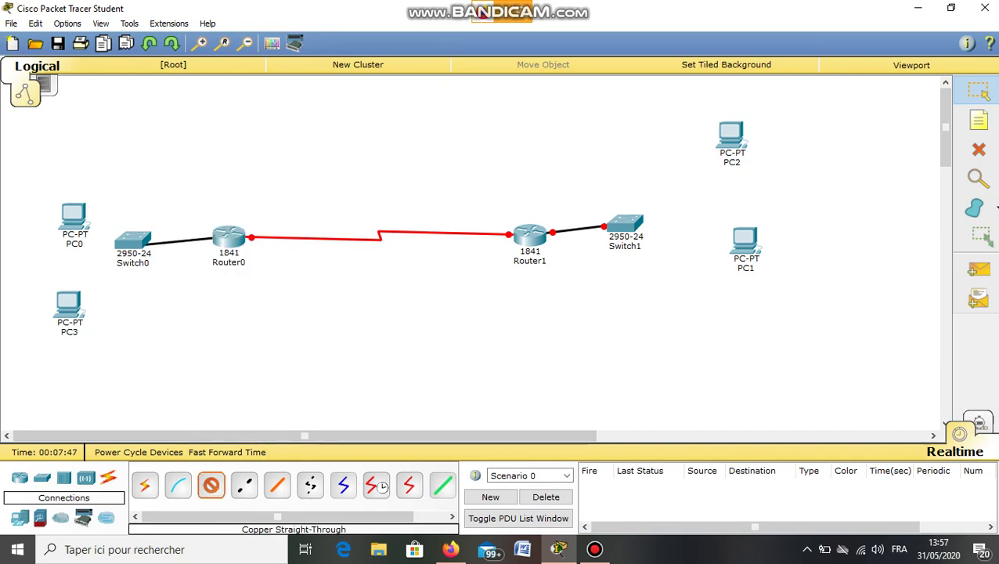
{"action": "left_click", "coordinate": [133, 242]}
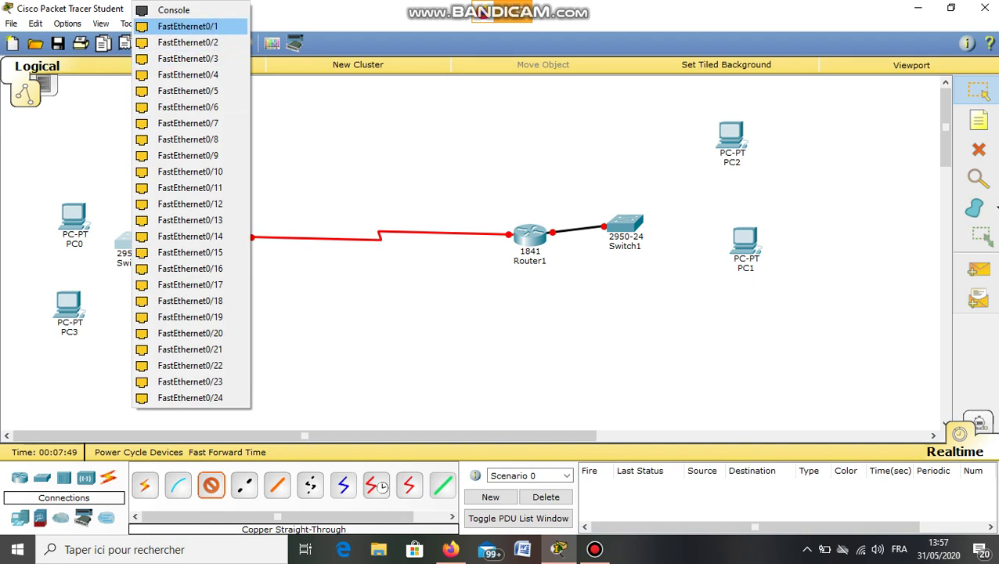
{"action": "left_click", "coordinate": [188, 25]}
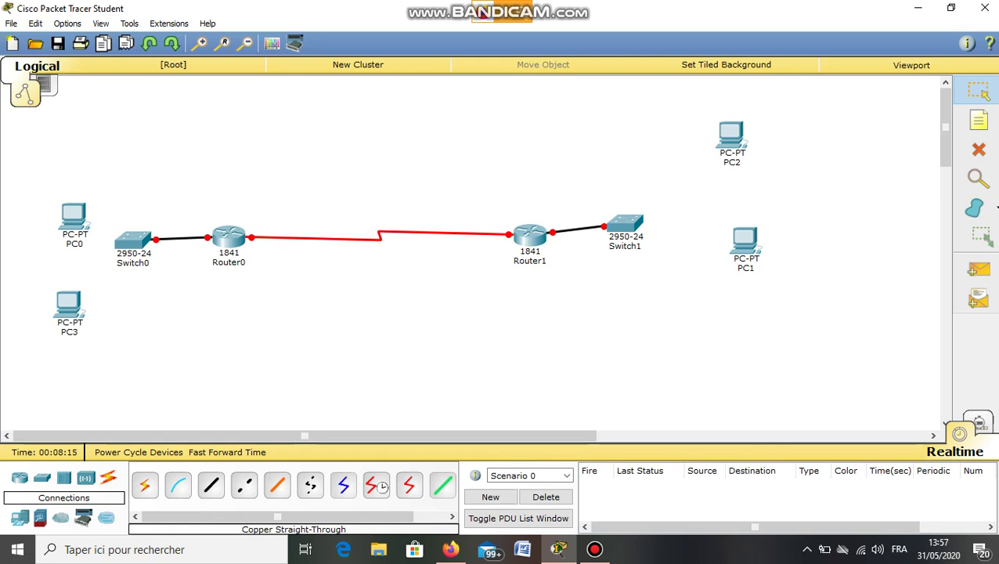
{"action": "mouse_move", "coordinate": [228, 259]}
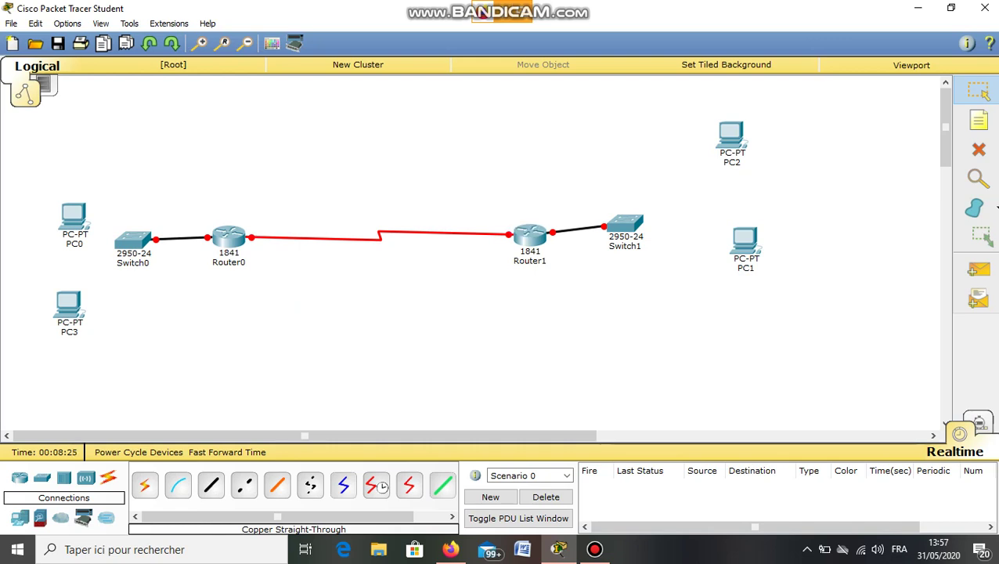
{"action": "mouse_move", "coordinate": [595, 549]}
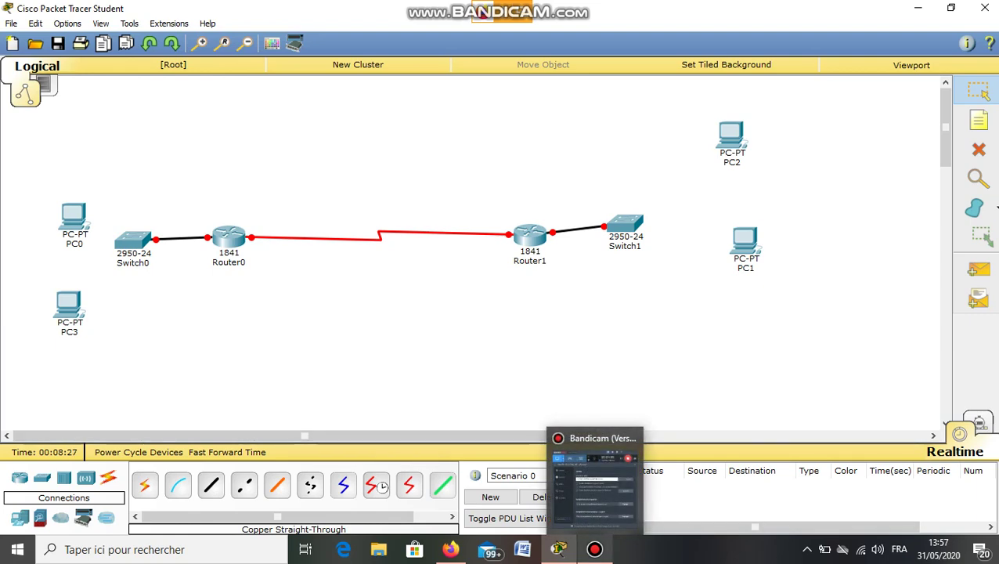